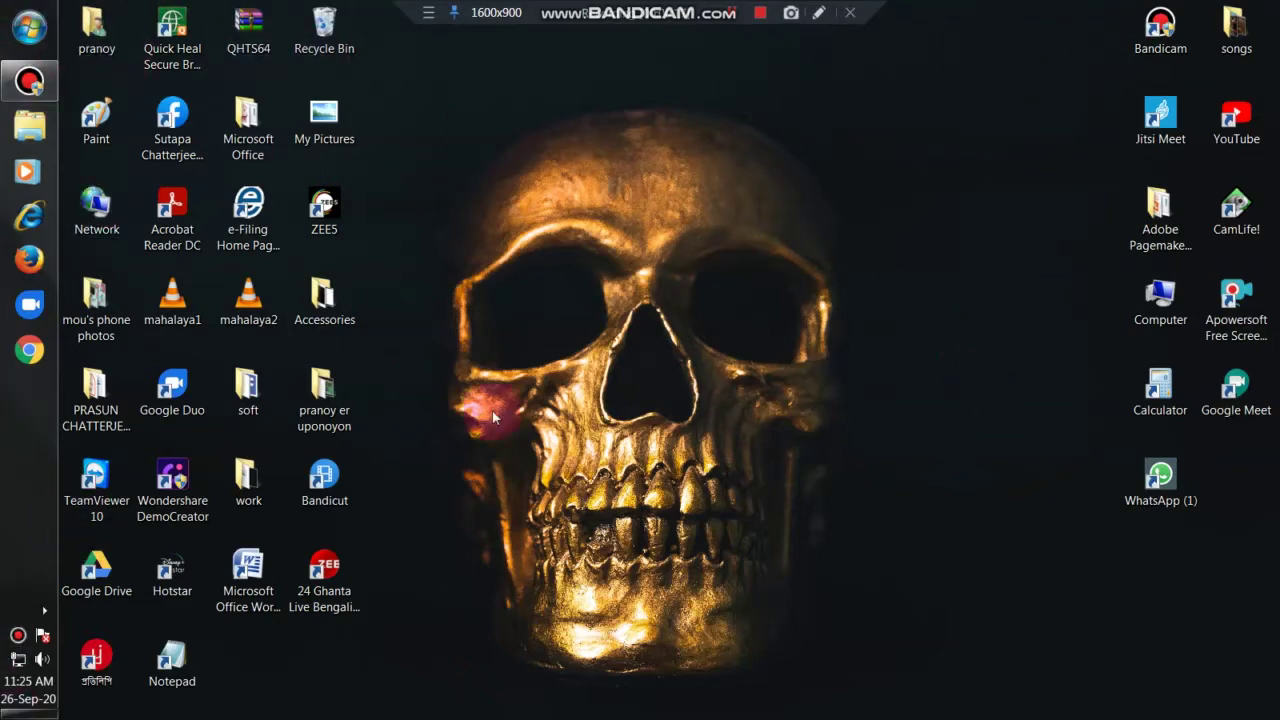
Outline the left-edge taskbar with a red rectangle on the screen, then clear the drawing
{"action": "left_click", "coordinate": [818, 12]}
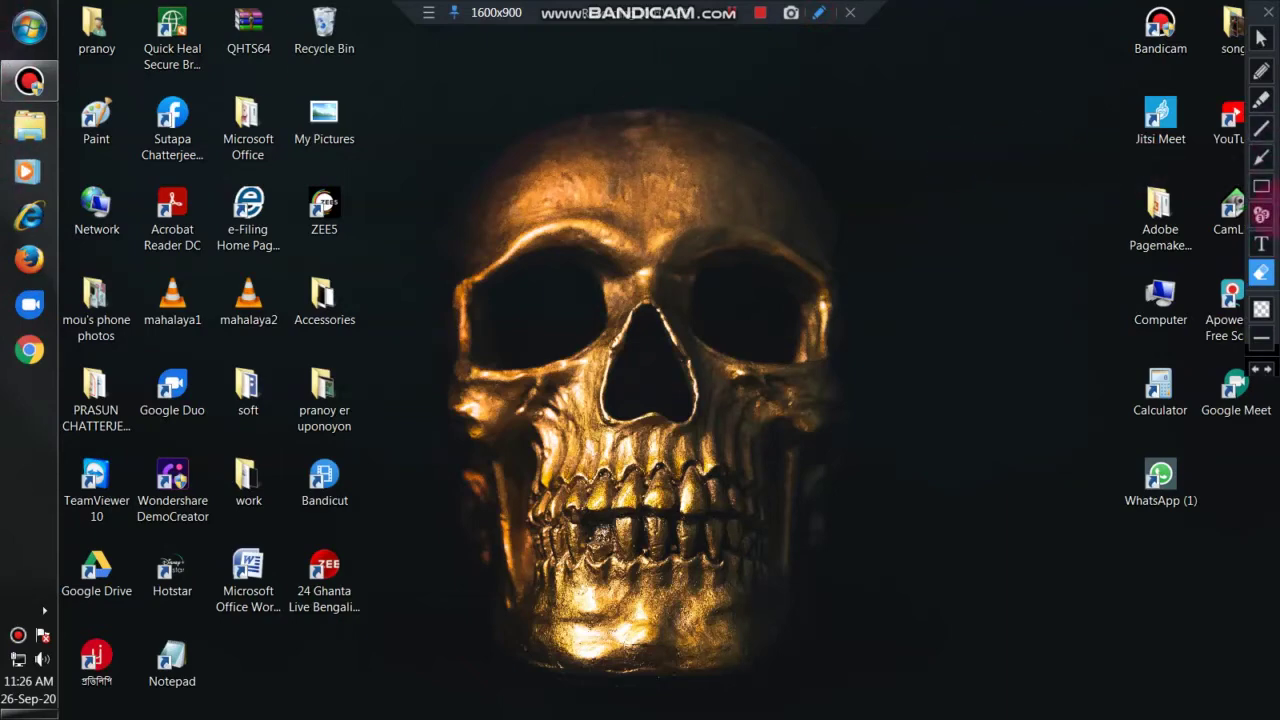
{"action": "left_click", "coordinate": [1261, 186]}
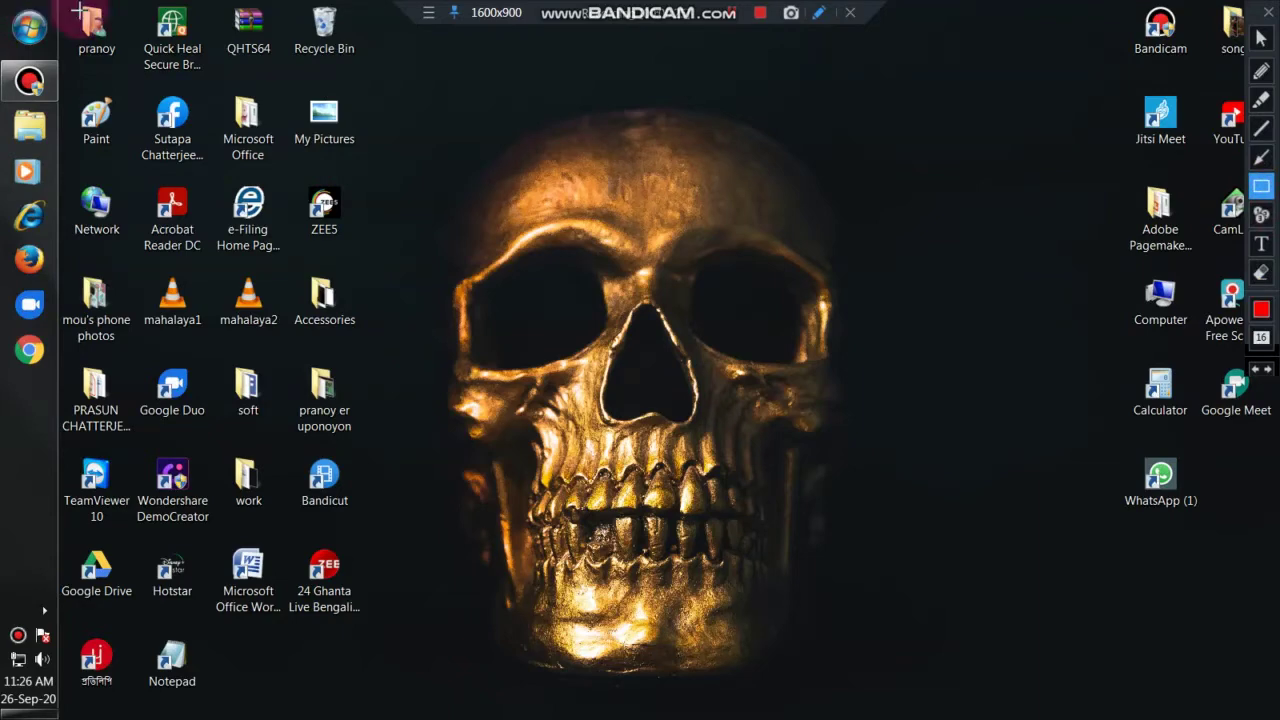
{"action": "mouse_move", "coordinate": [3, 3]}
{"action": "left_mouse_down"}
{"action": "mouse_move", "coordinate": [64, 229]}
{"action": "mouse_move", "coordinate": [62, 714]}
{"action": "mouse_move", "coordinate": [103, 714]}
{"action": "mouse_move", "coordinate": [68, 714]}
{"action": "left_mouse_up"}
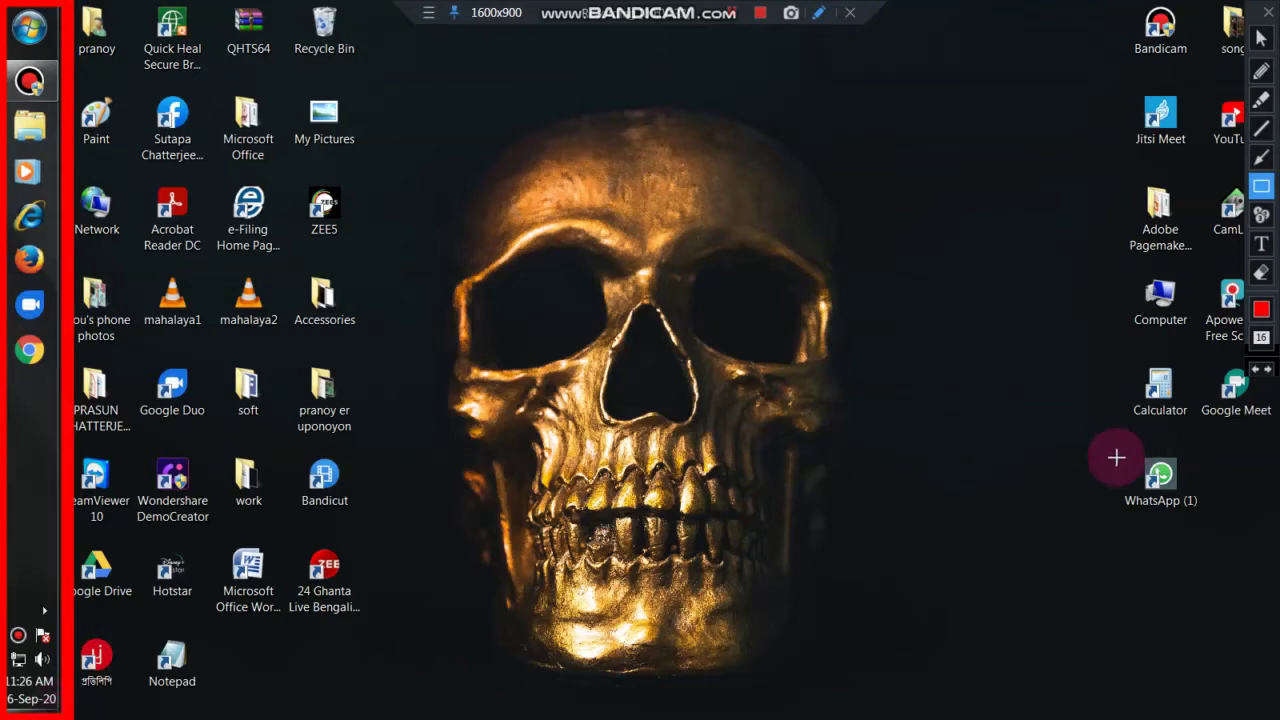
{"action": "left_click", "coordinate": [1268, 12]}
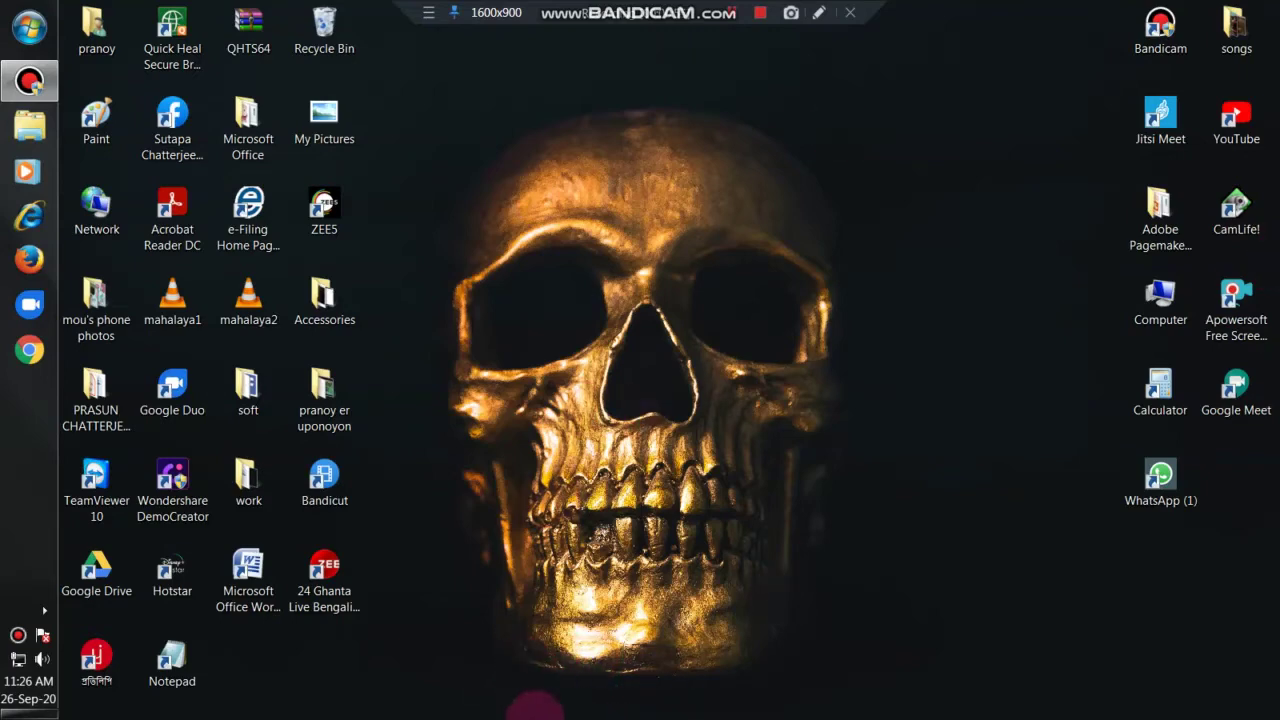
Set the taskbar location on screen to Bottom in Taskbar Properties and confirm with OK
{"action": "right_click", "coordinate": [23, 418]}
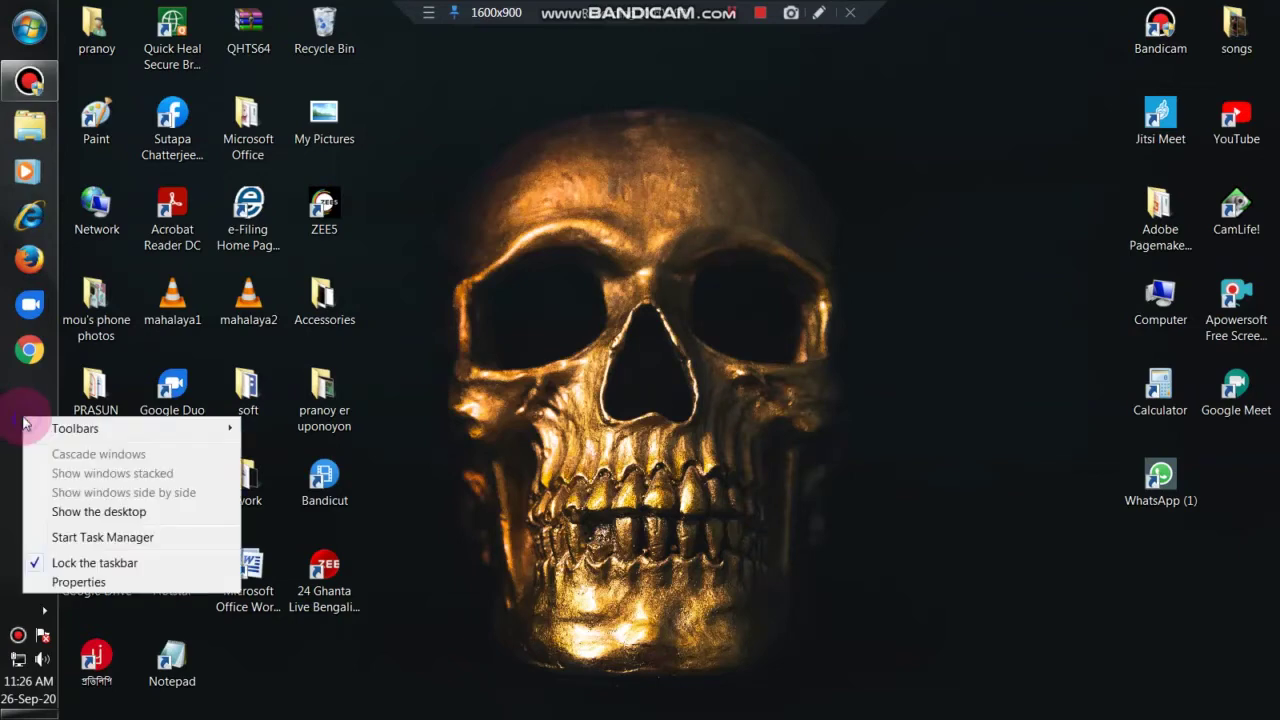
{"action": "left_click", "coordinate": [86, 585]}
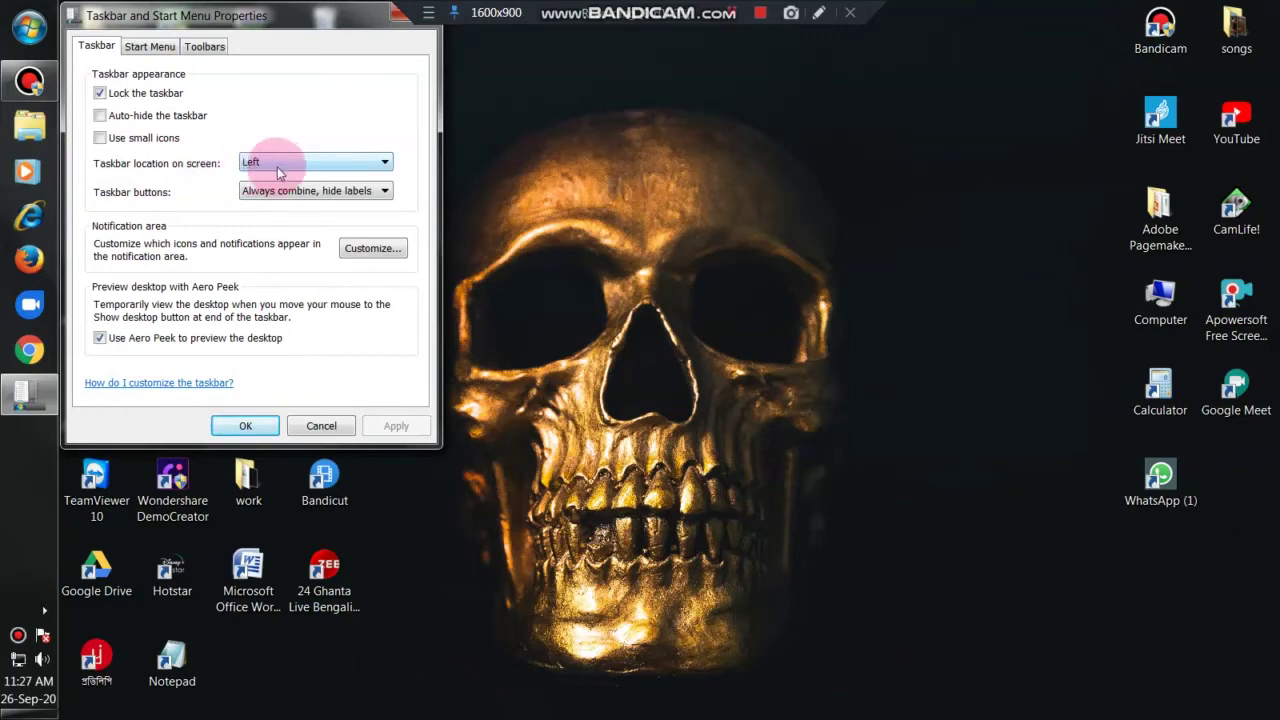
{"action": "left_click", "coordinate": [385, 165]}
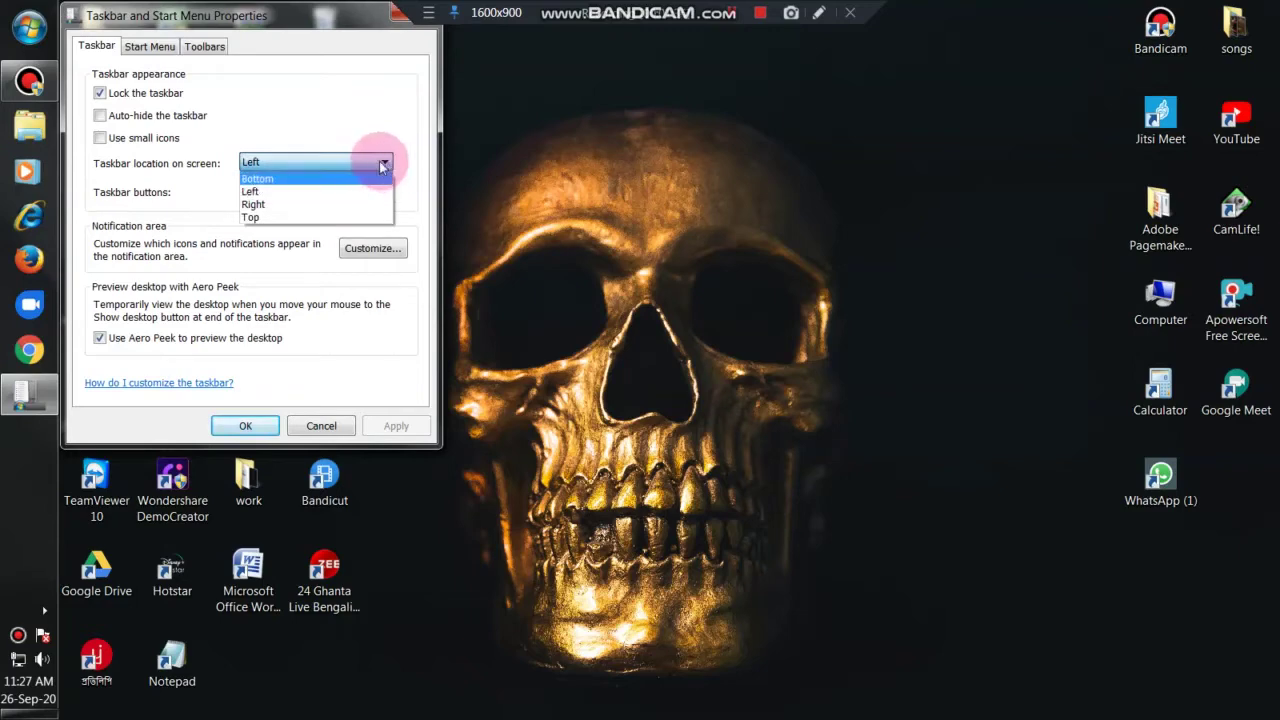
{"action": "left_click", "coordinate": [292, 179]}
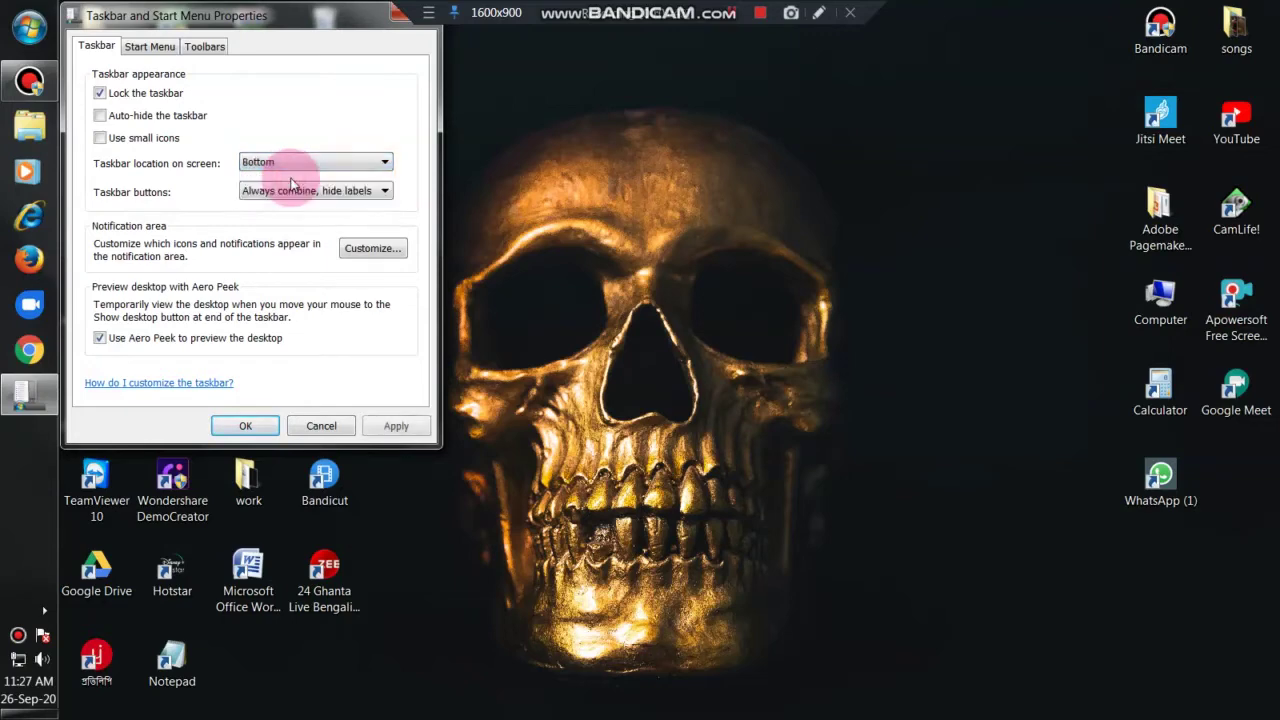
{"action": "left_click", "coordinate": [252, 426]}
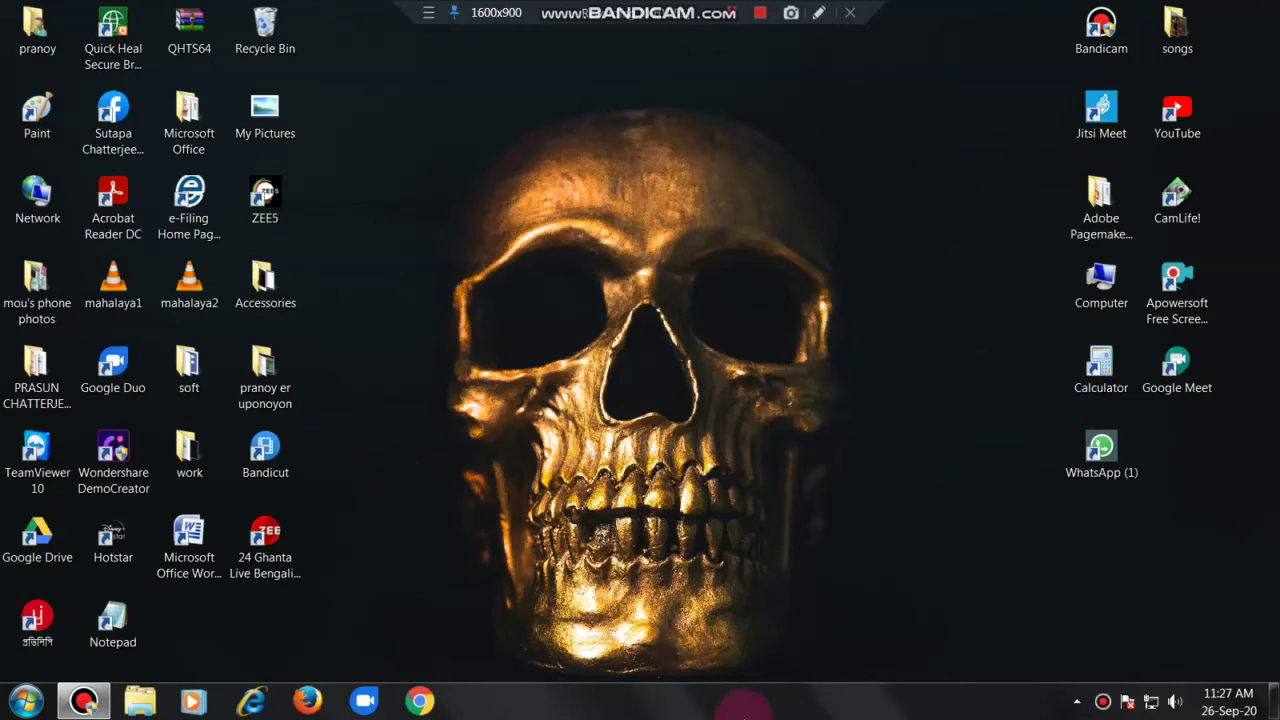
Change the taskbar location on screen to Top in Taskbar Properties and apply it
{"action": "right_click", "coordinate": [740, 711]}
{"action": "left_click", "coordinate": [748, 691]}
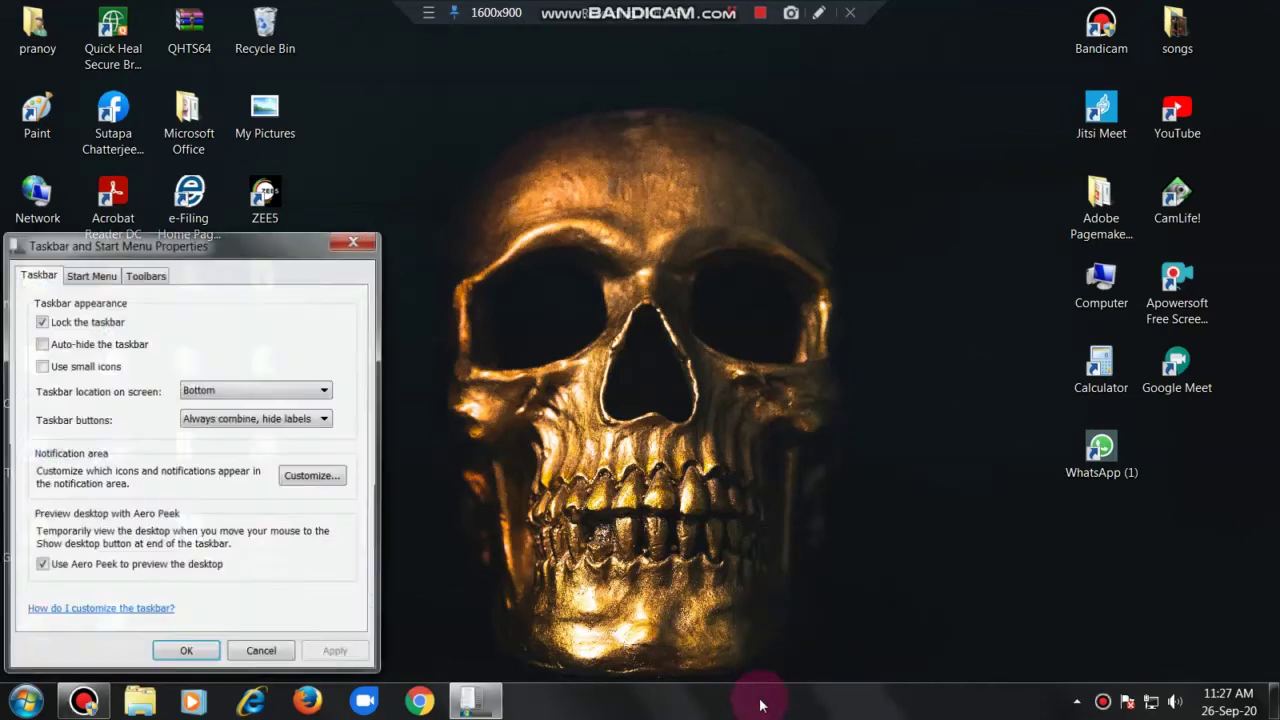
{"action": "left_click", "coordinate": [325, 392]}
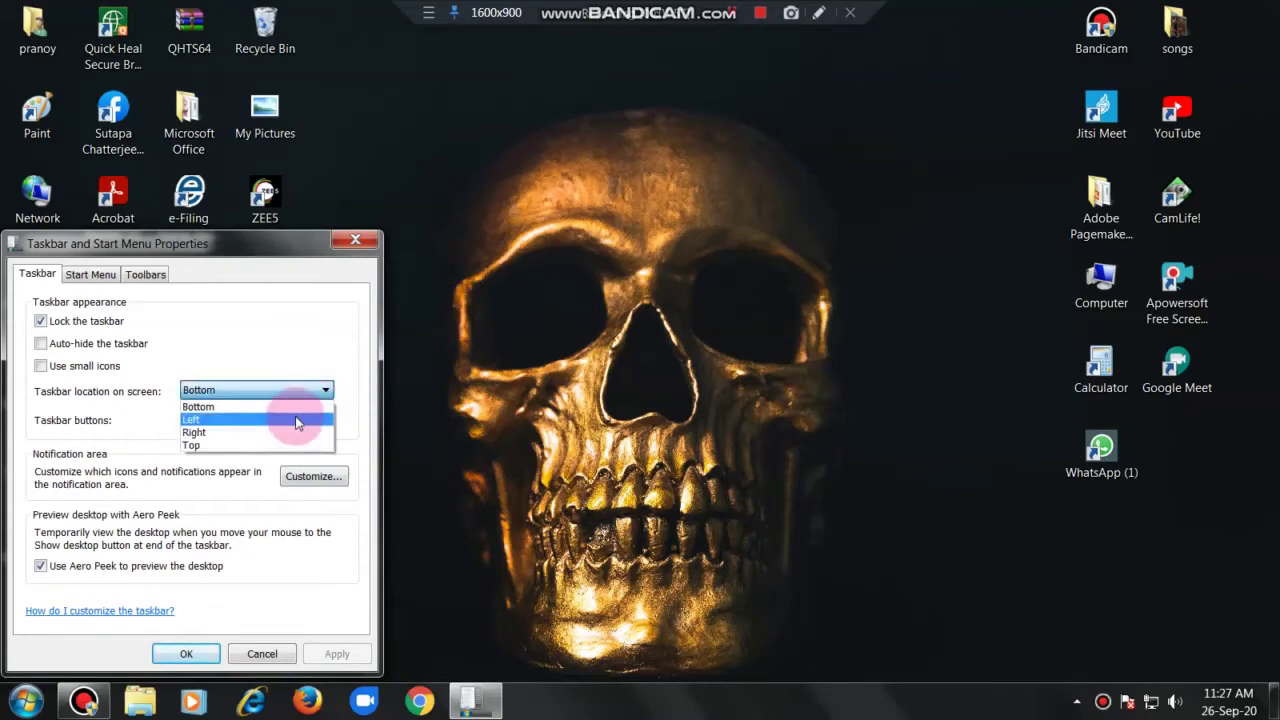
{"action": "left_click", "coordinate": [297, 446]}
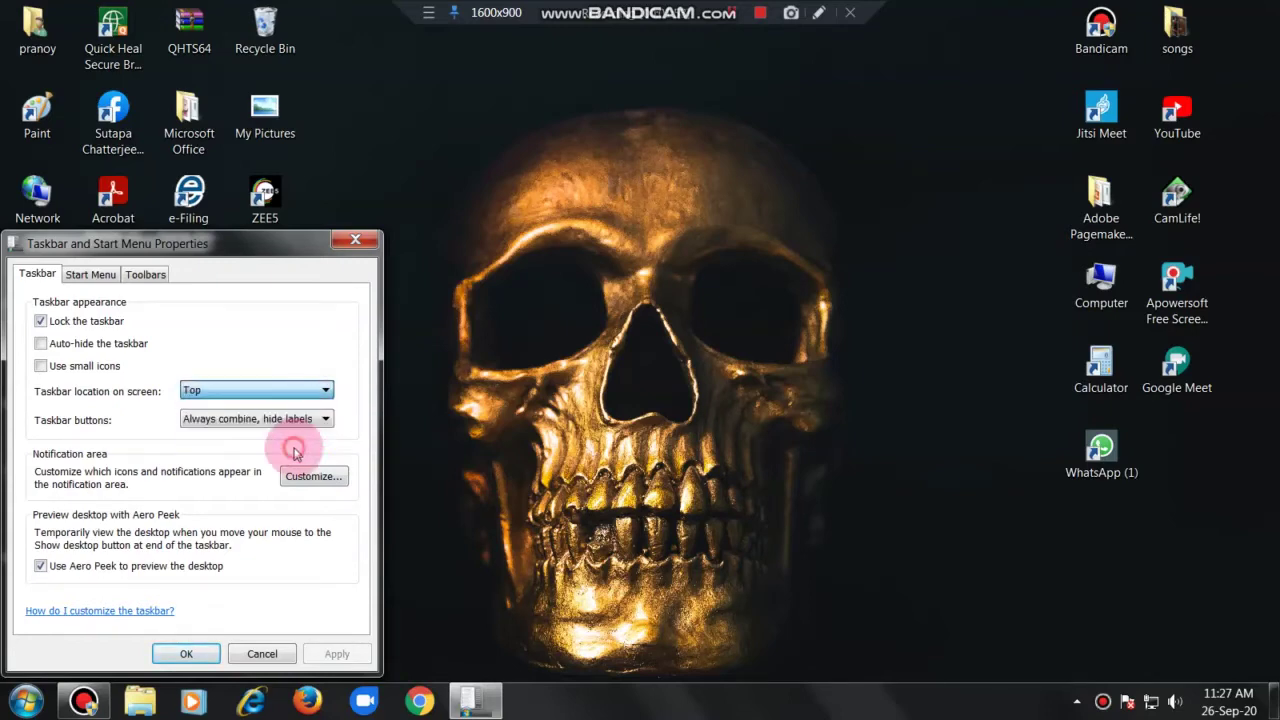
{"action": "left_click", "coordinate": [185, 654]}
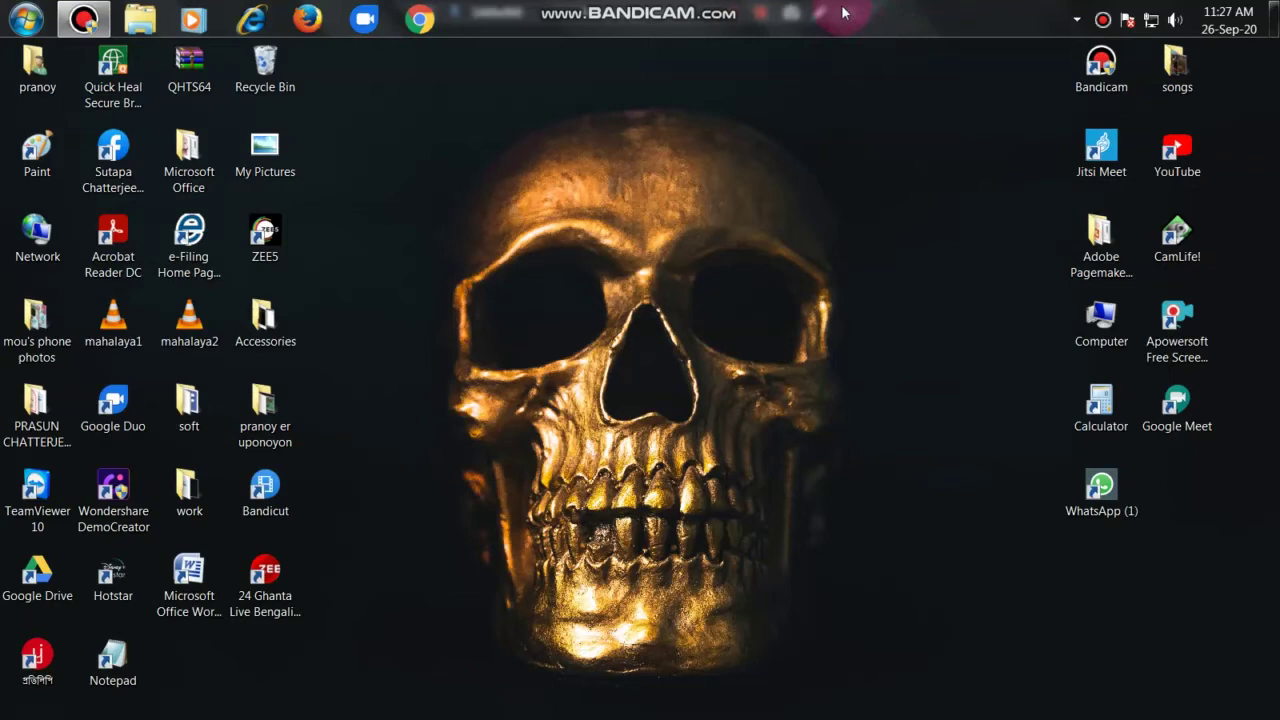
Open the Personalization window from the desktop's right-click menu
{"action": "right_click", "coordinate": [694, 274]}
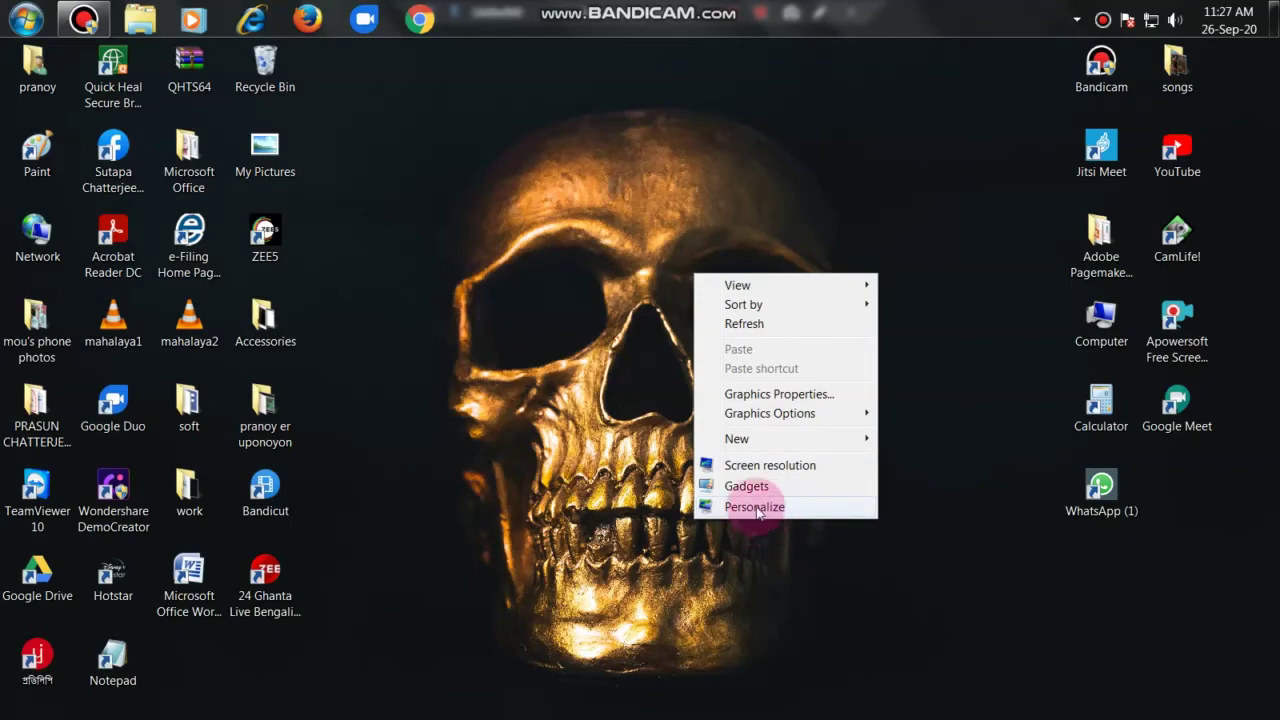
{"action": "left_click", "coordinate": [758, 509]}
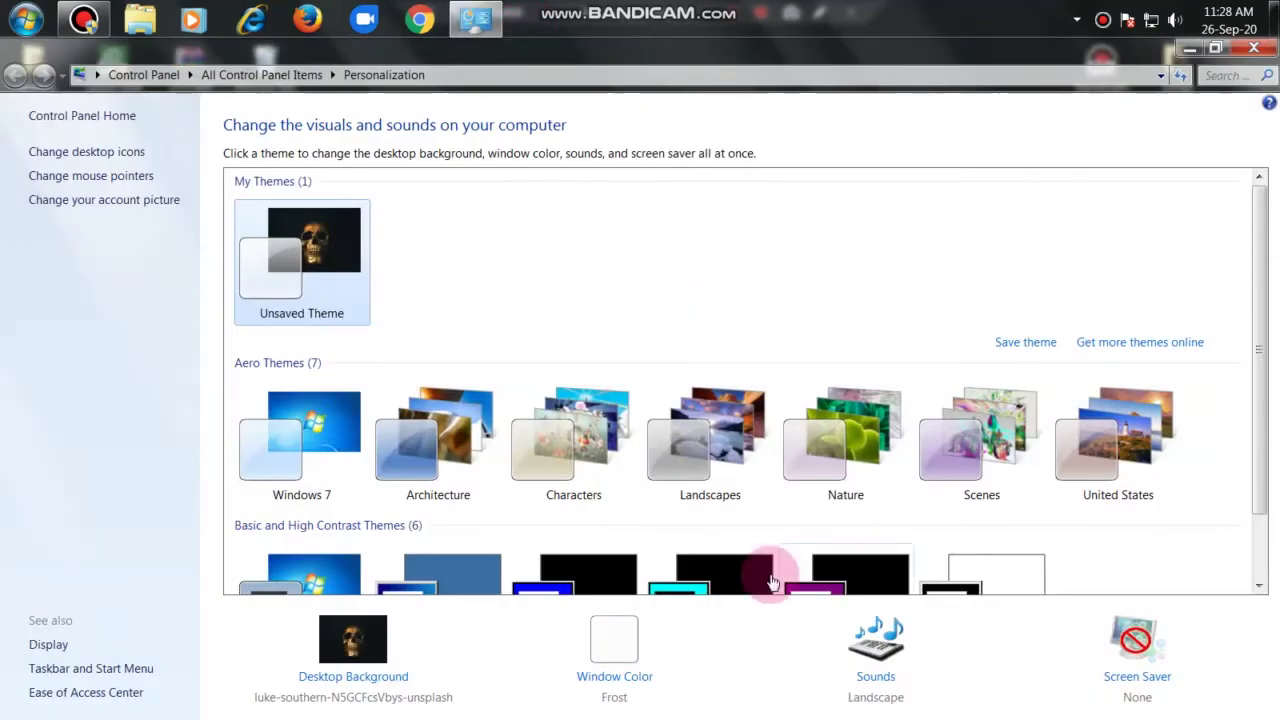
{"action": "scroll", "coordinate": [663, 487], "scroll_direction": "down", "scroll_amount": 1}
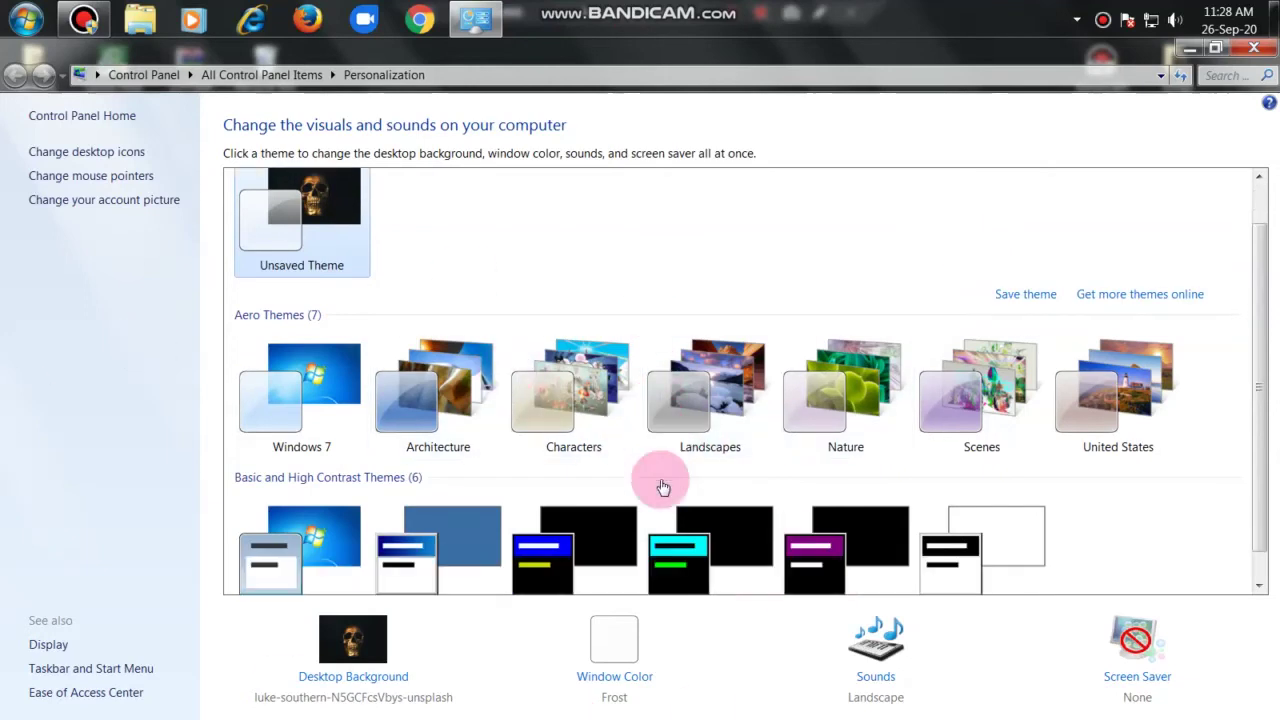
{"action": "scroll", "coordinate": [660, 486], "scroll_direction": "up", "scroll_amount": 1}
{"action": "scroll", "coordinate": [657, 440], "scroll_direction": "down", "scroll_amount": 2}
{"action": "scroll", "coordinate": [657, 486], "scroll_direction": "up", "scroll_amount": 2}
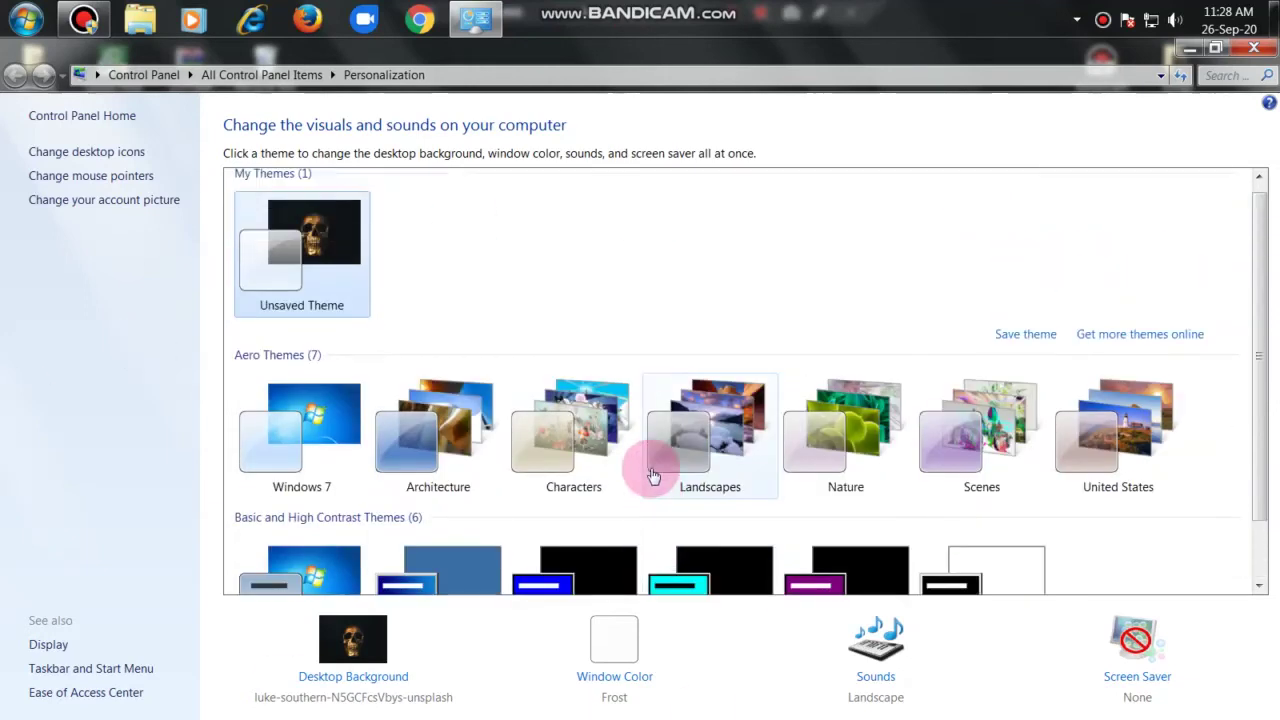
In Window Color, choose Leaf, increase the color intensity, and save the changes
{"action": "left_click", "coordinate": [634, 688]}
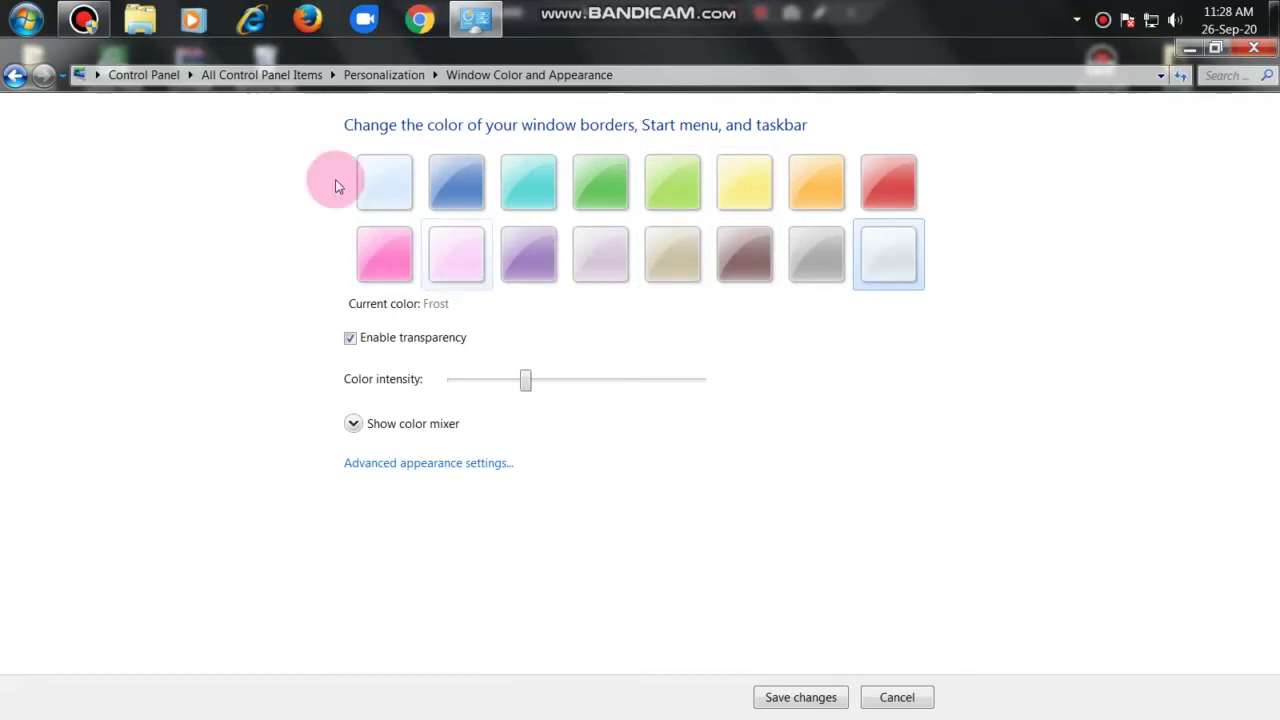
{"action": "left_click", "coordinate": [601, 202]}
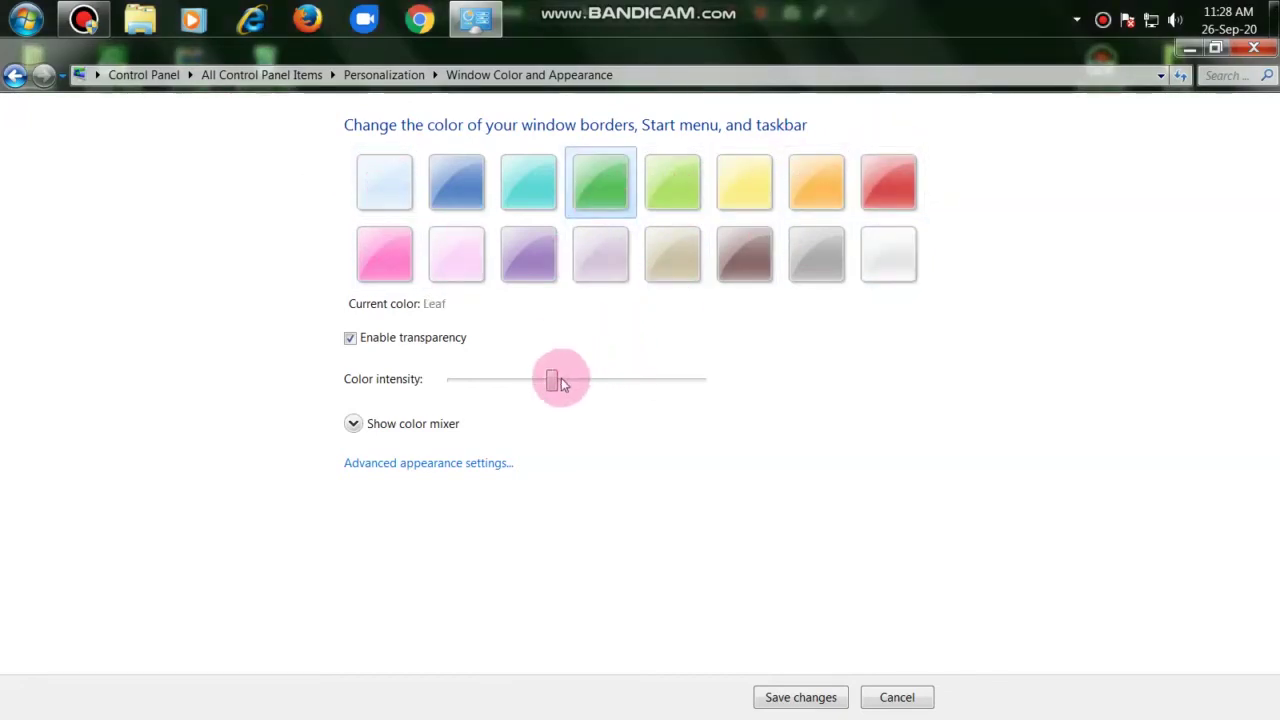
{"action": "left_click_drag", "start_coordinate": [553, 388], "coordinate": [659, 402]}
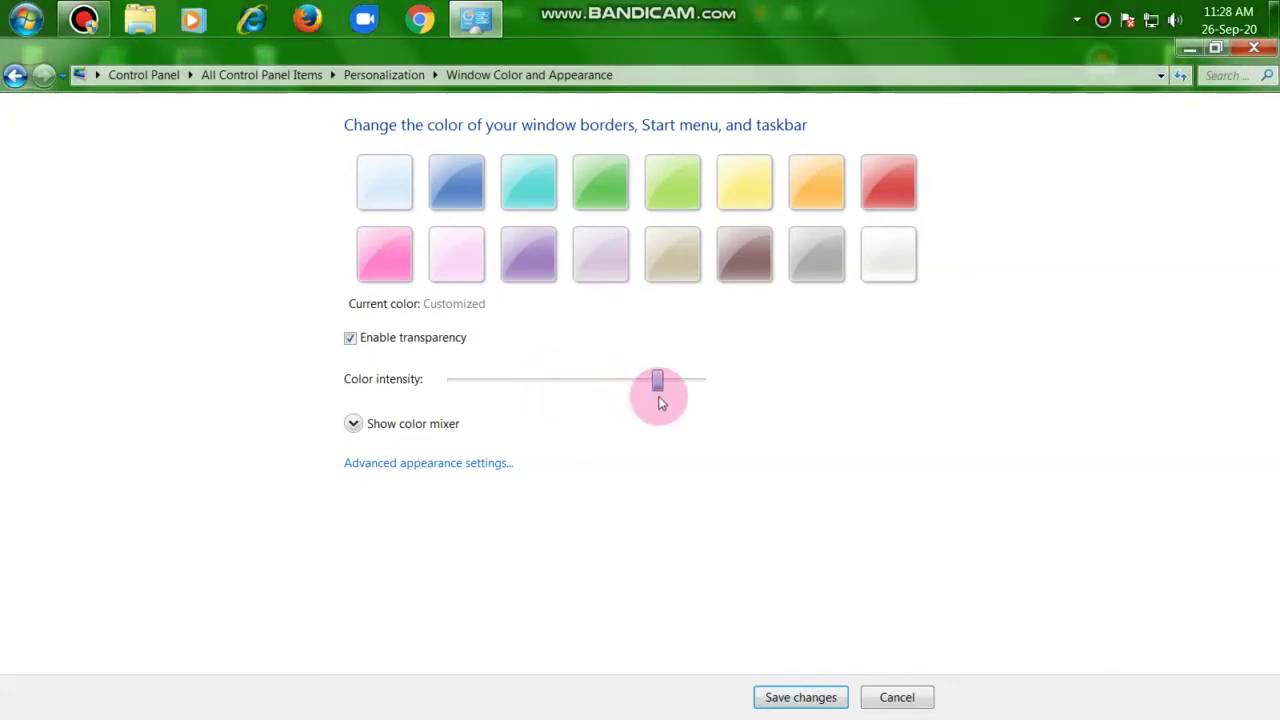
{"action": "left_click", "coordinate": [804, 698]}
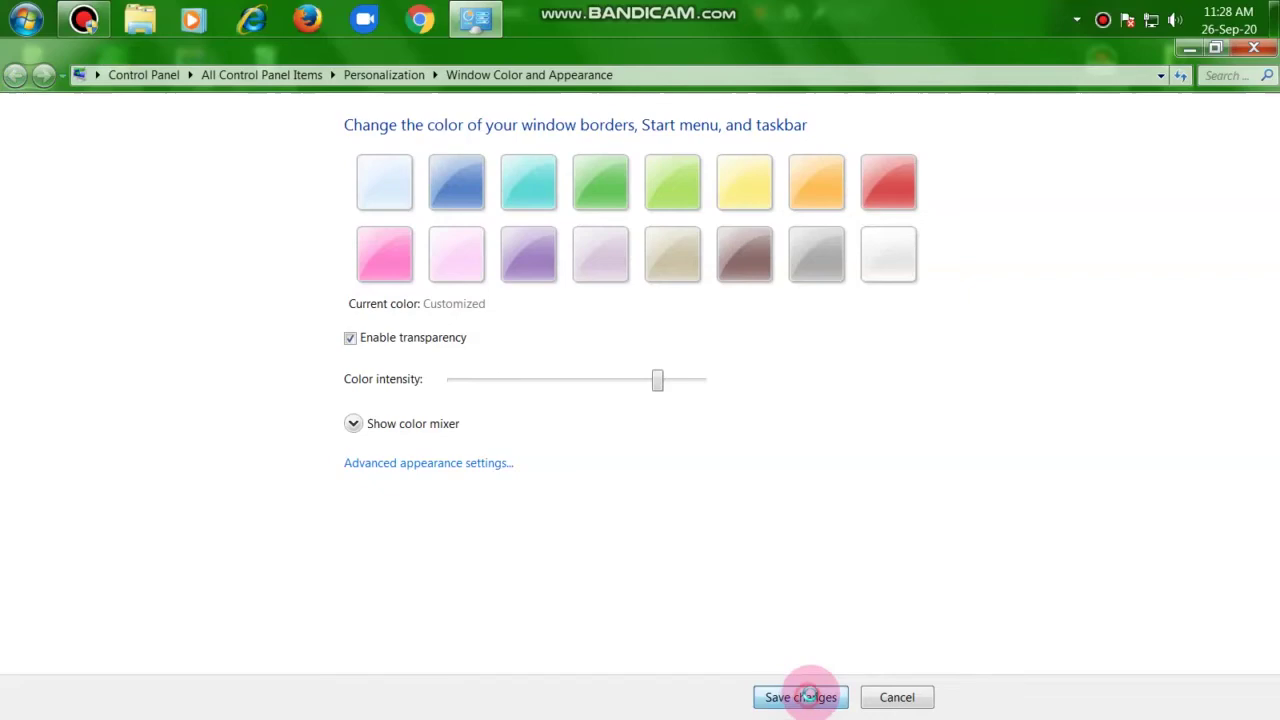
Close Personalization and set the green taskbar's location back to Bottom
{"action": "left_click", "coordinate": [1268, 48]}
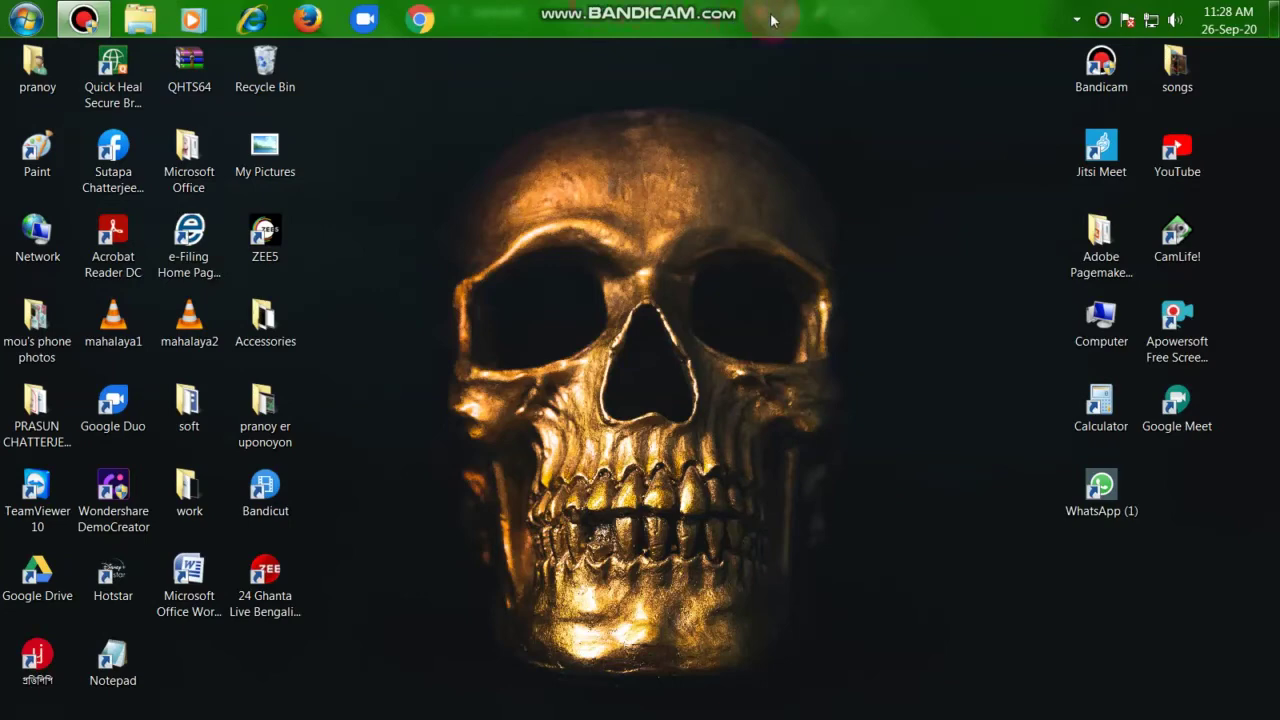
{"action": "right_click", "coordinate": [866, 10]}
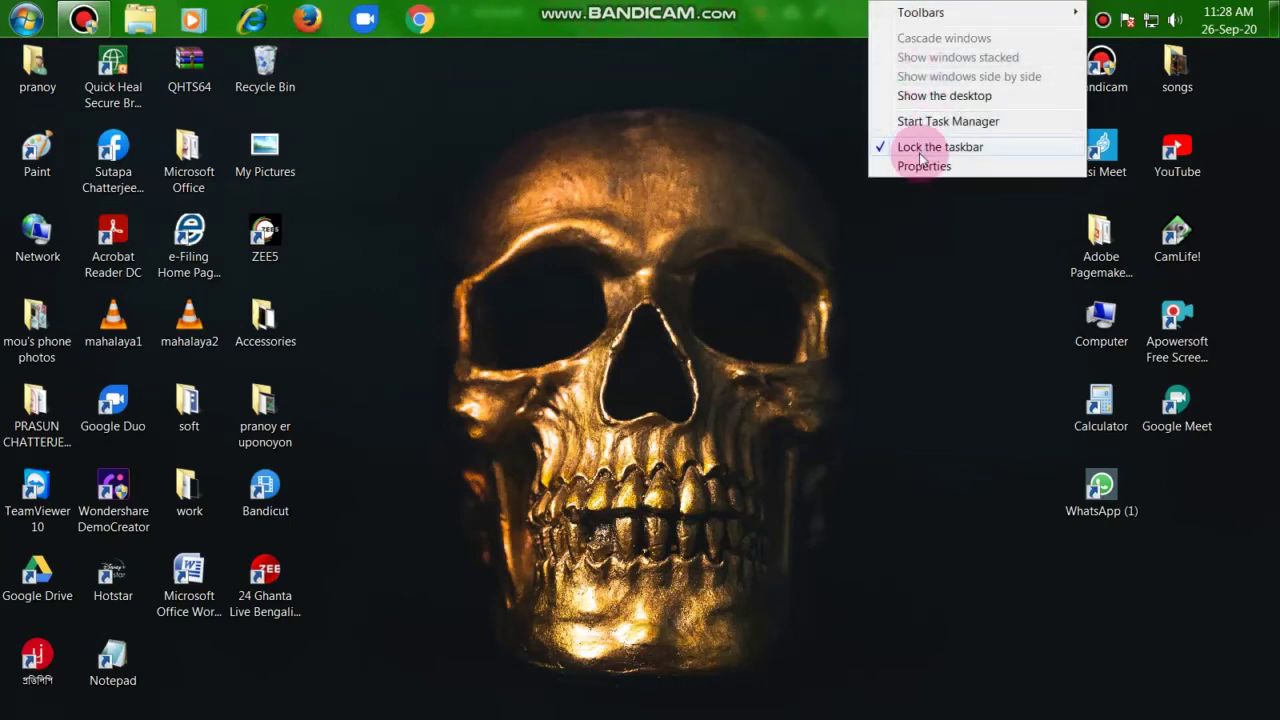
{"action": "left_click", "coordinate": [920, 163]}
{"action": "left_click", "coordinate": [323, 200]}
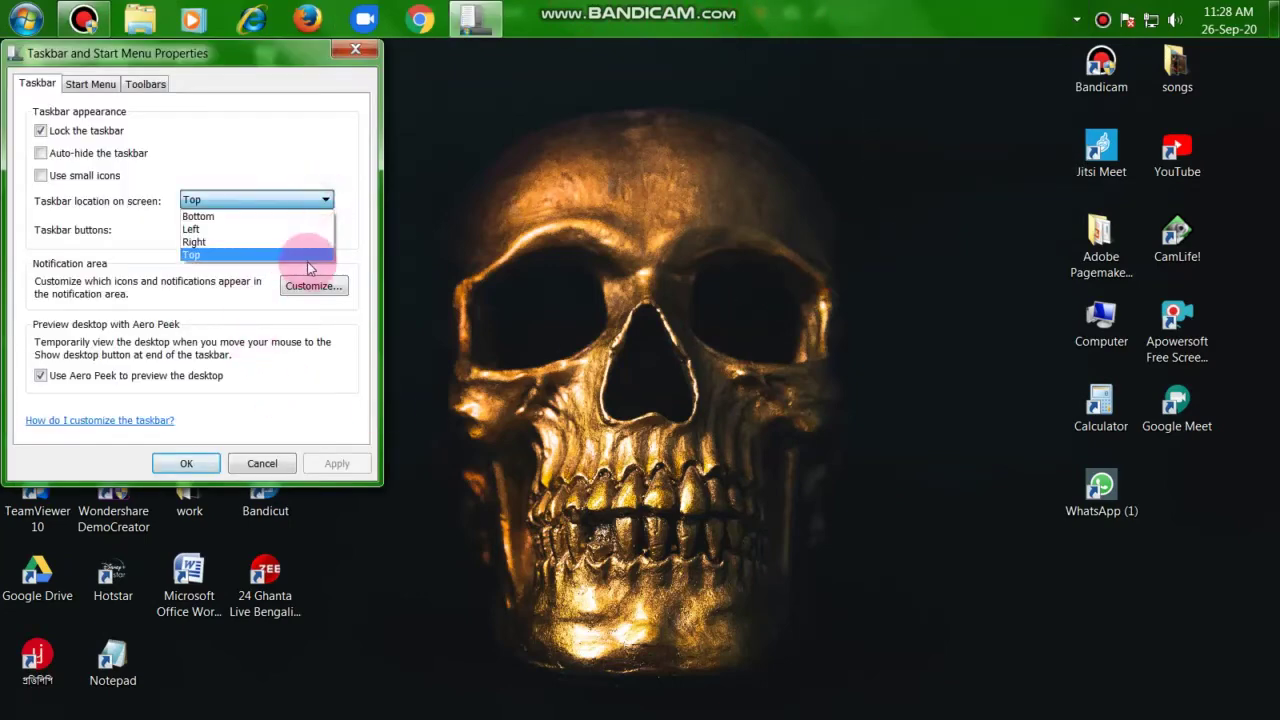
{"action": "left_click", "coordinate": [283, 212]}
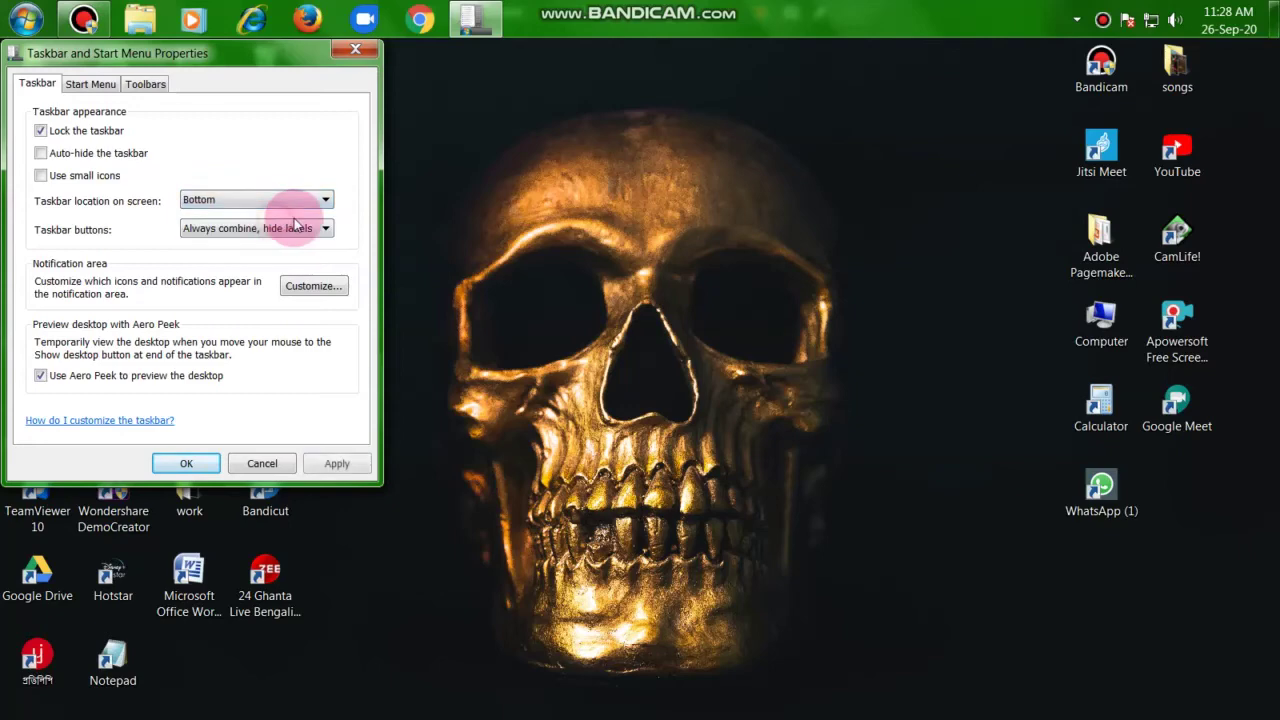
{"action": "left_click", "coordinate": [188, 462]}
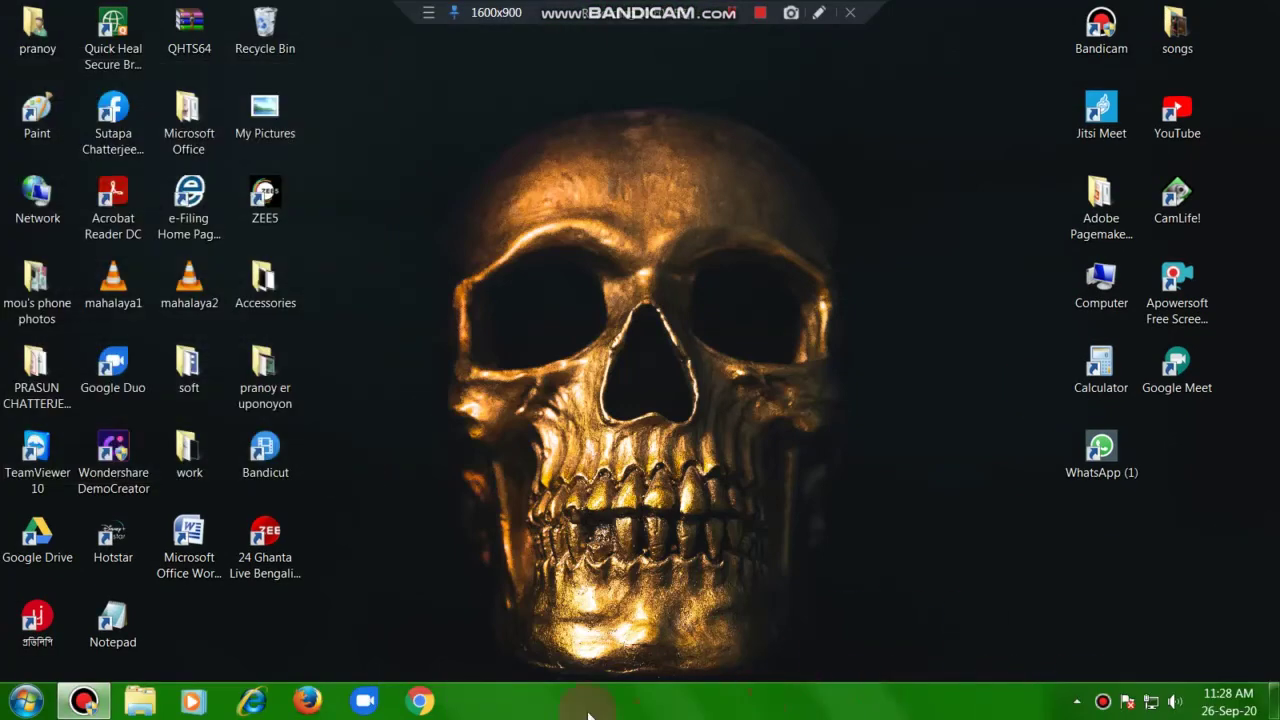